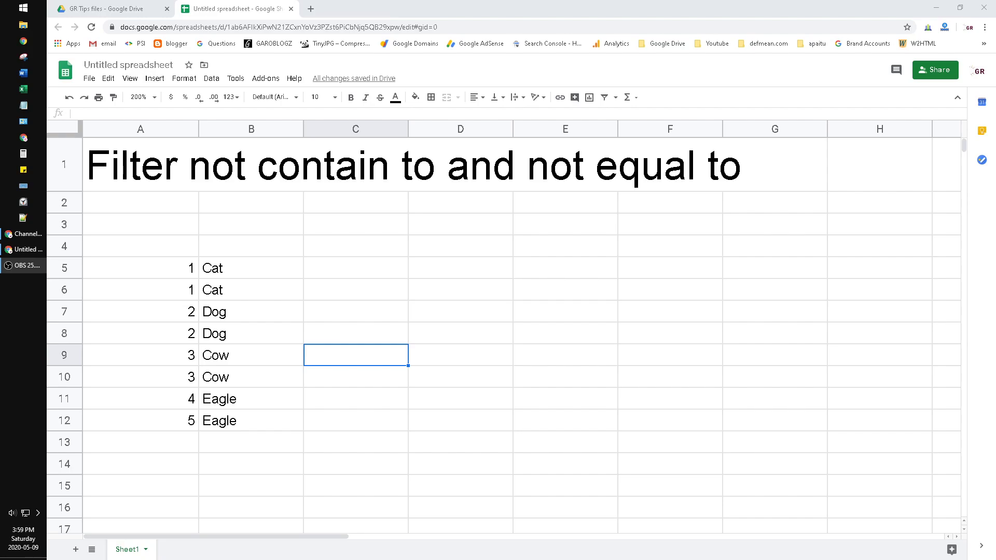
Enter =FILTER(A5:B12,A5:A12<>1) in D5 to return the Dog, Cow and Eagle rows
left_click(427, 272)
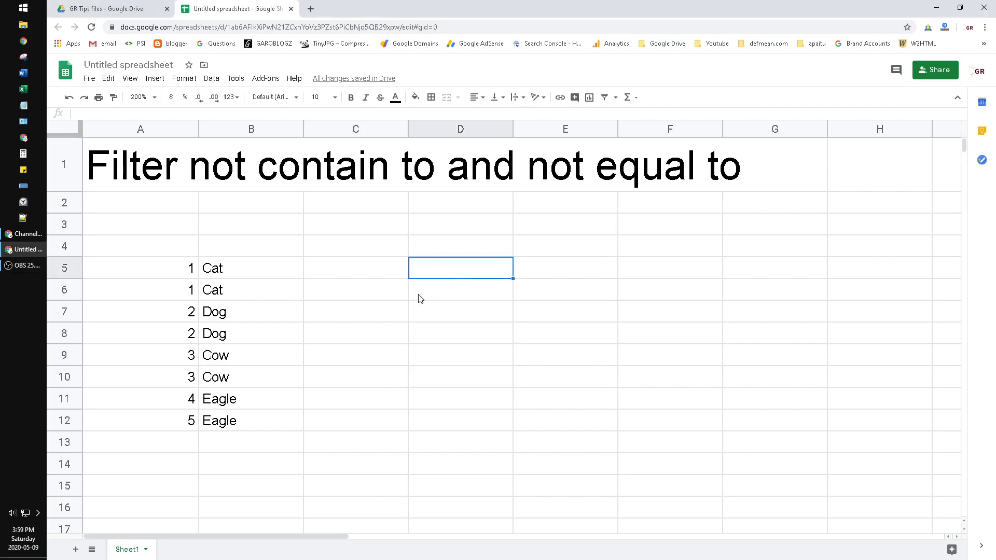
type("=")
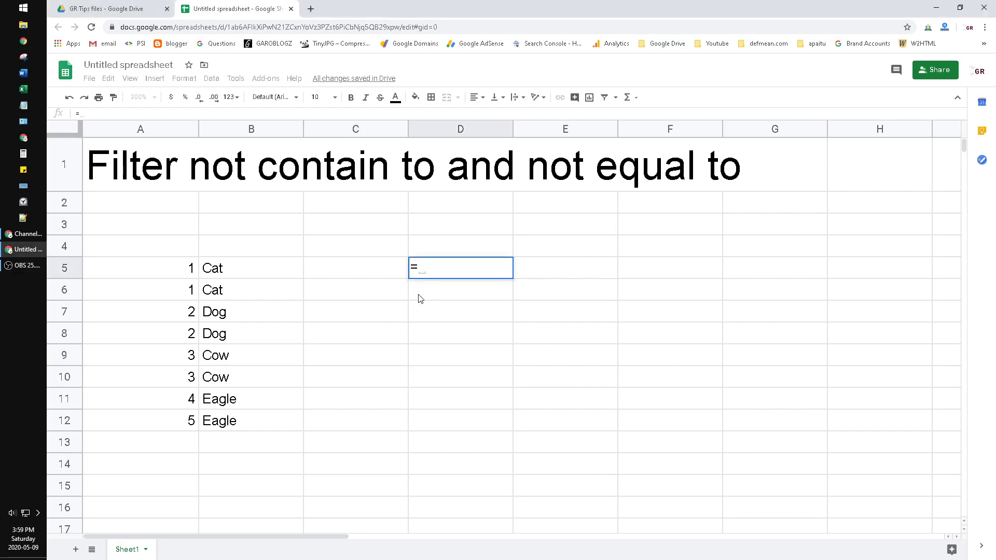
type("filter(")
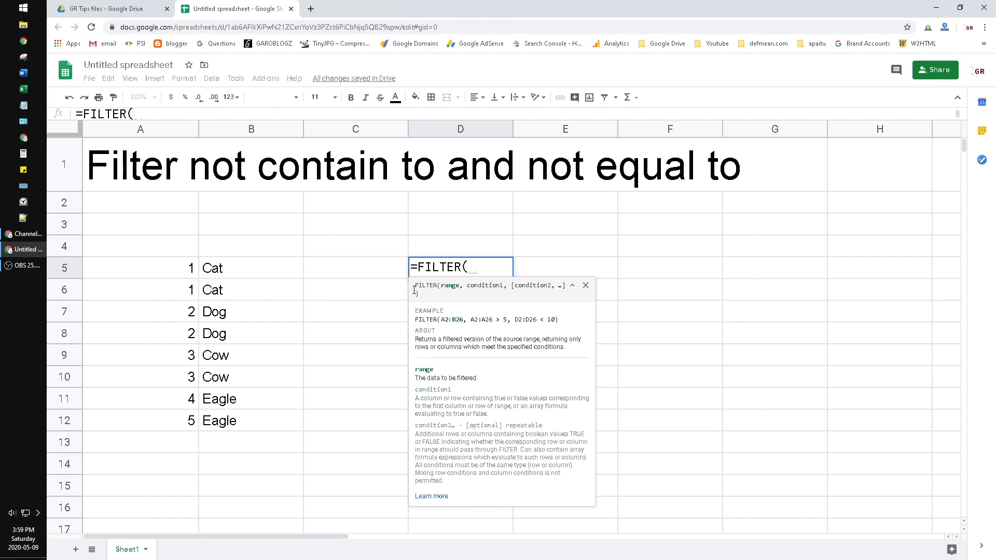
left_click_drag(168, 273, 246, 428)
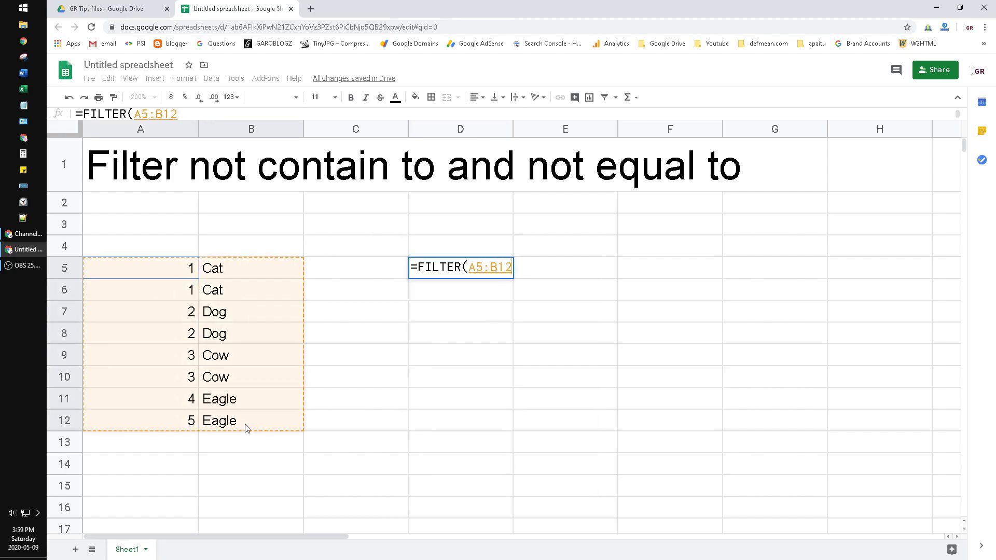
type(",")
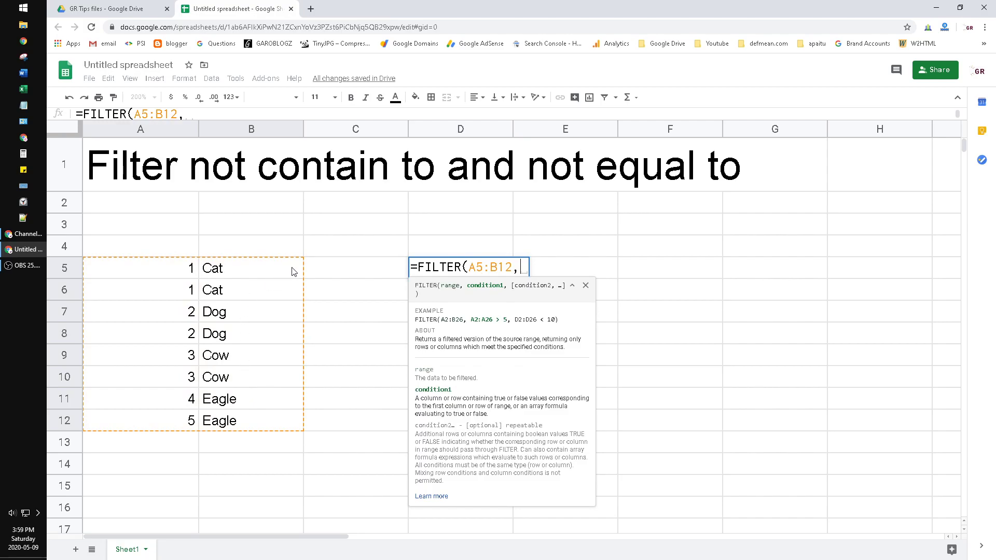
left_click_drag(157, 268, 155, 421)
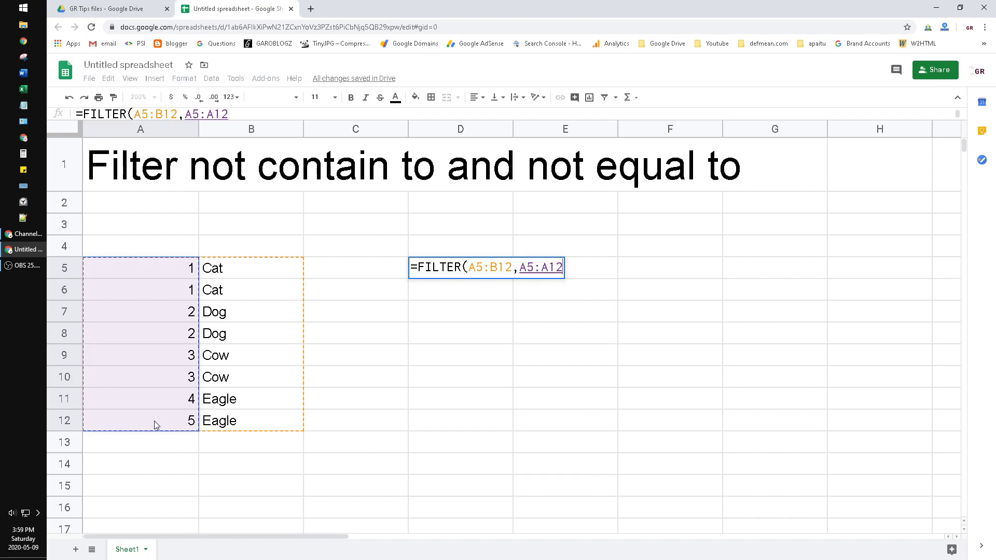
type("<>")
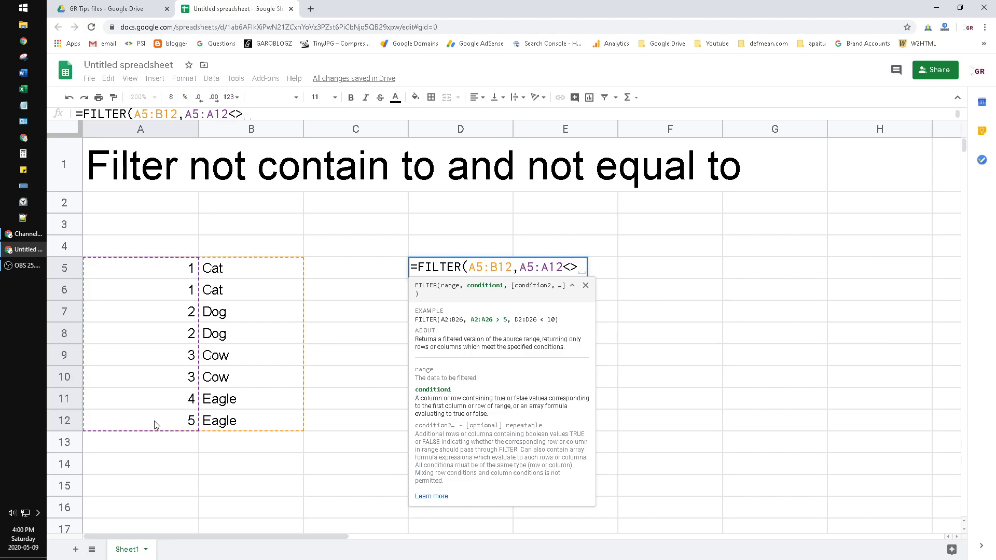
type("1")
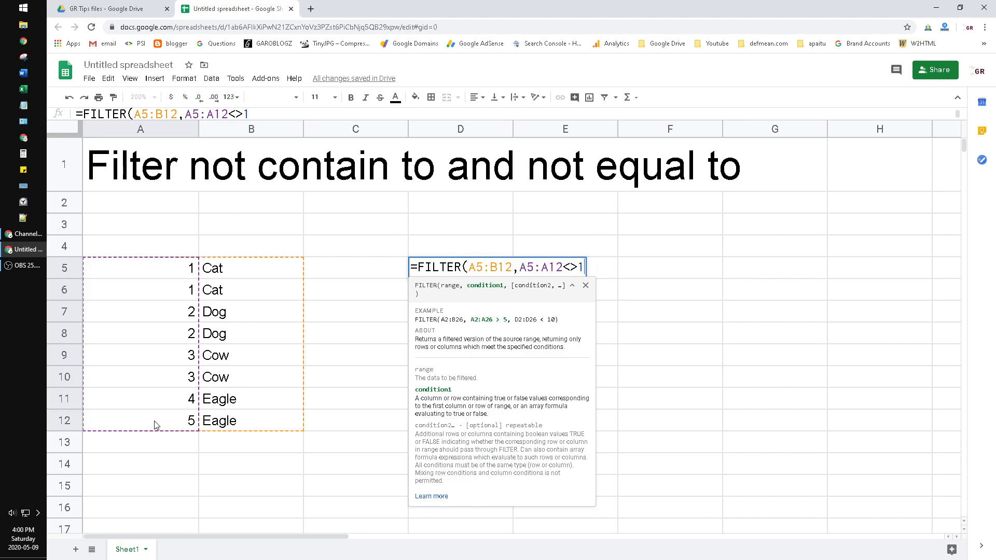
type(")")
key("Return")
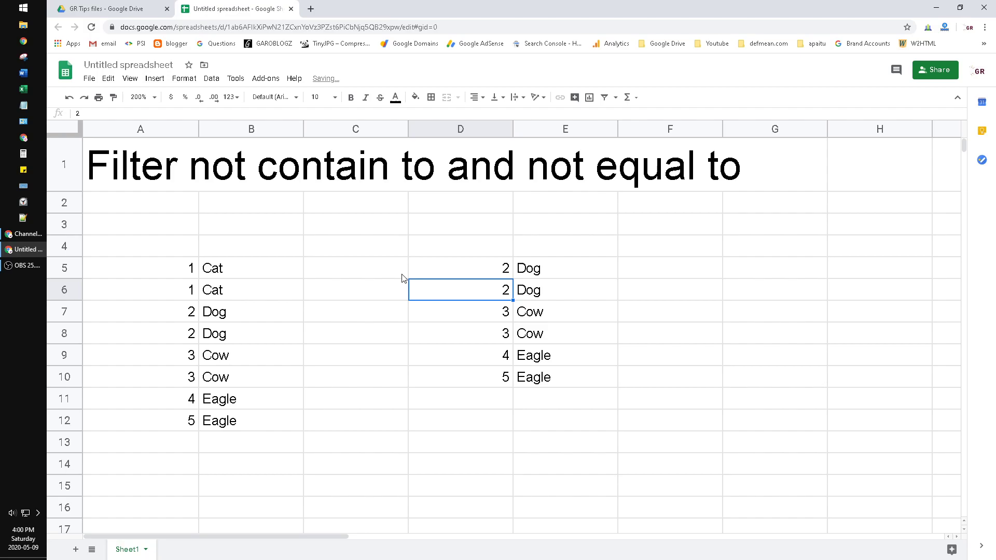
Review the source data and the number-1 rows, then delete D5's A5:A12<>1 condition
left_click_drag(144, 277, 288, 427)
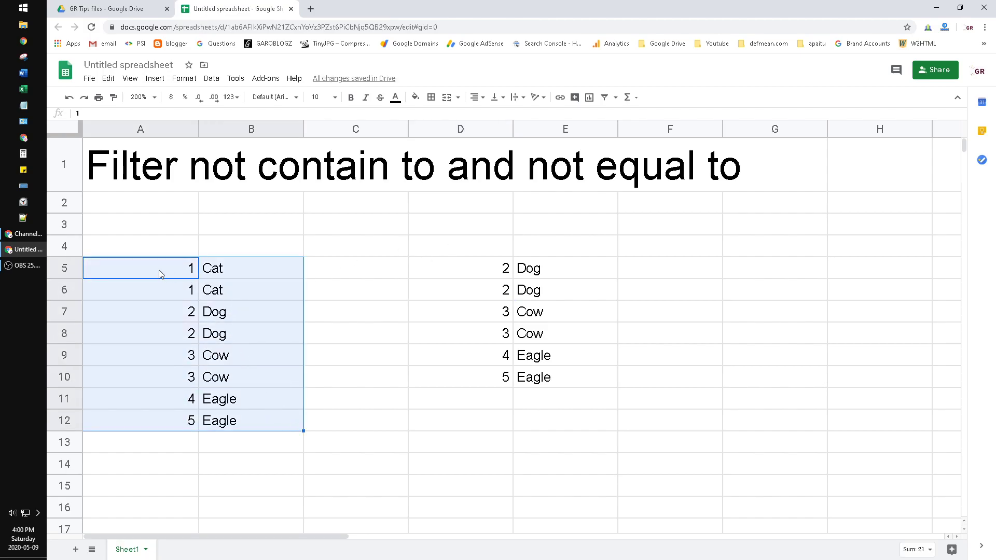
mouse_move(160, 270)
left_mouse_down()
mouse_move(169, 317)
mouse_move(175, 288)
left_mouse_up()
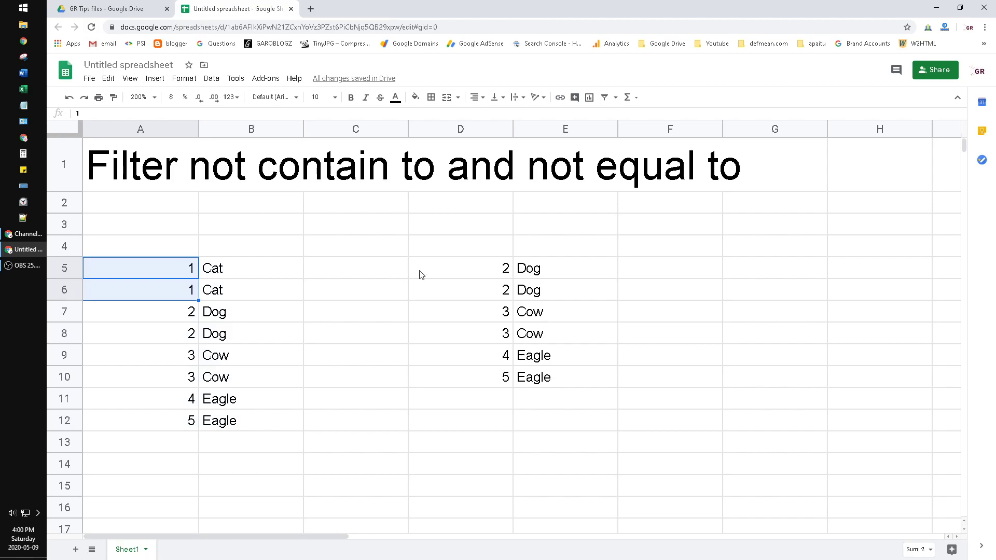
left_click(452, 269)
double_click(452, 269)
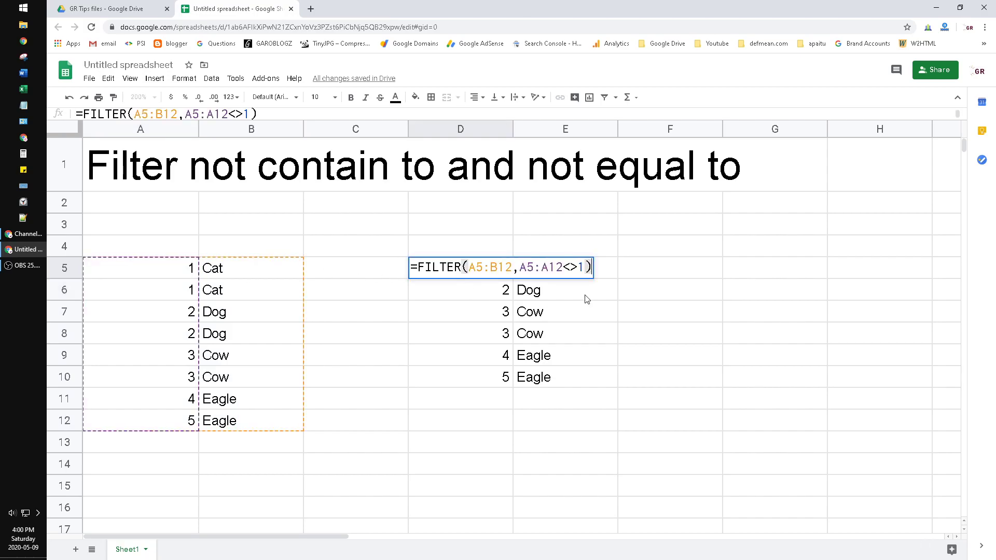
left_click_drag(563, 267, 580, 267)
left_click(578, 267)
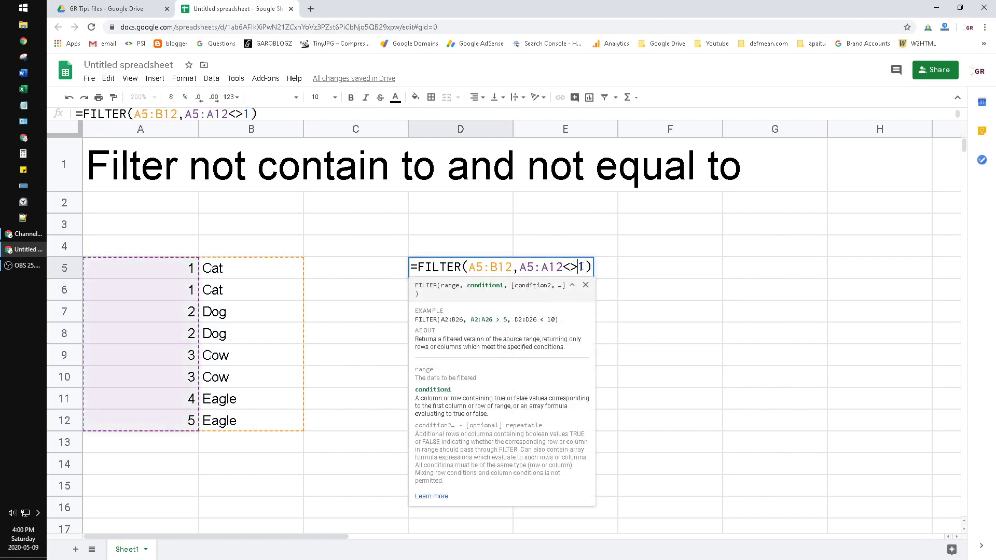
left_click_drag(520, 267, 634, 262)
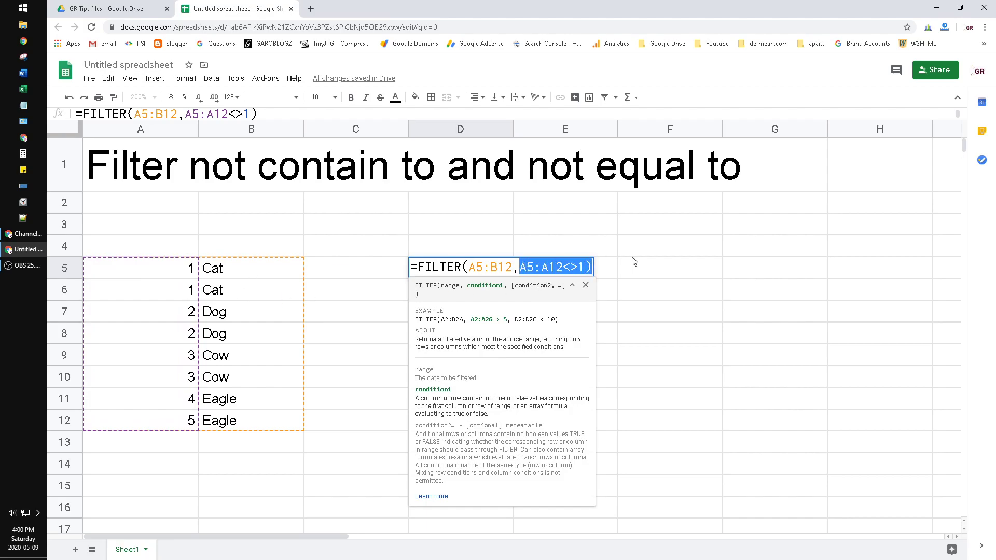
key("BackSpace")
Make the condition B5:B12<>"cat", then change "cat" to "Dog" to exclude Dog rows
left_click_drag(269, 271, 237, 421)
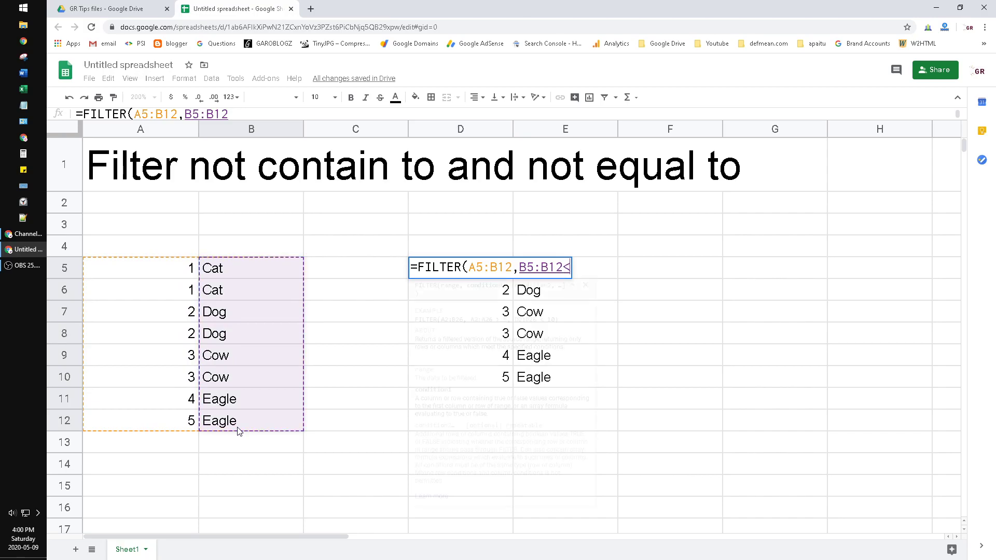
type("<>")
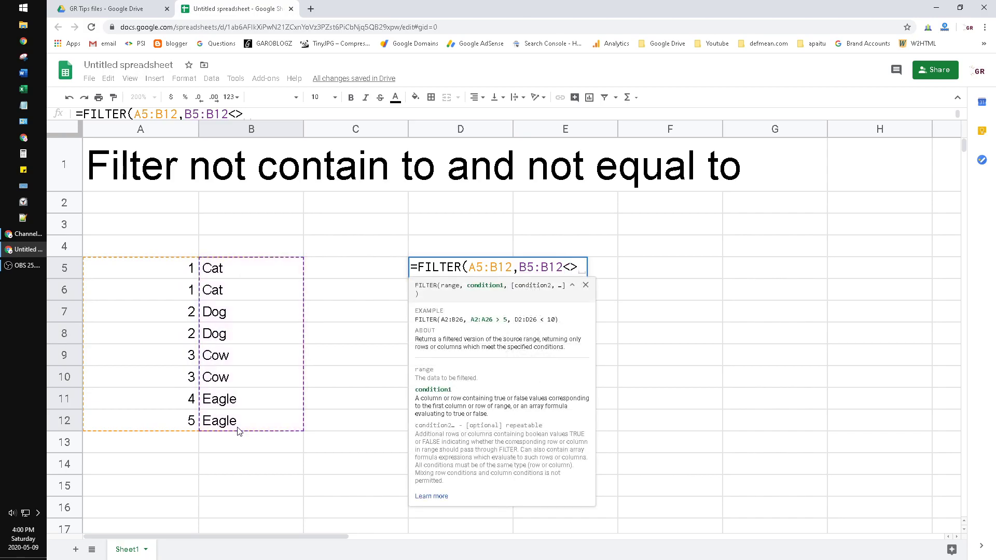
type("\"cat\"")
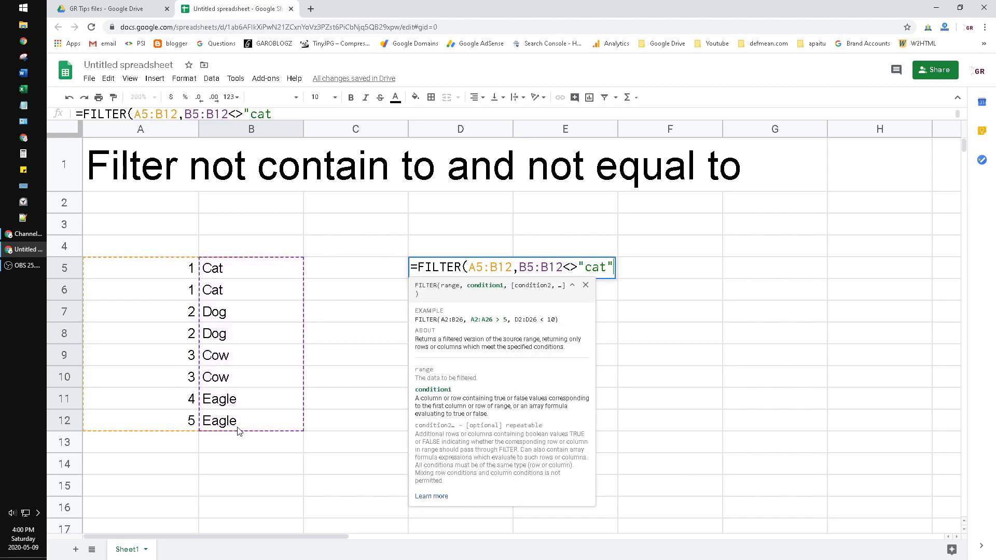
type(")")
key("Return")
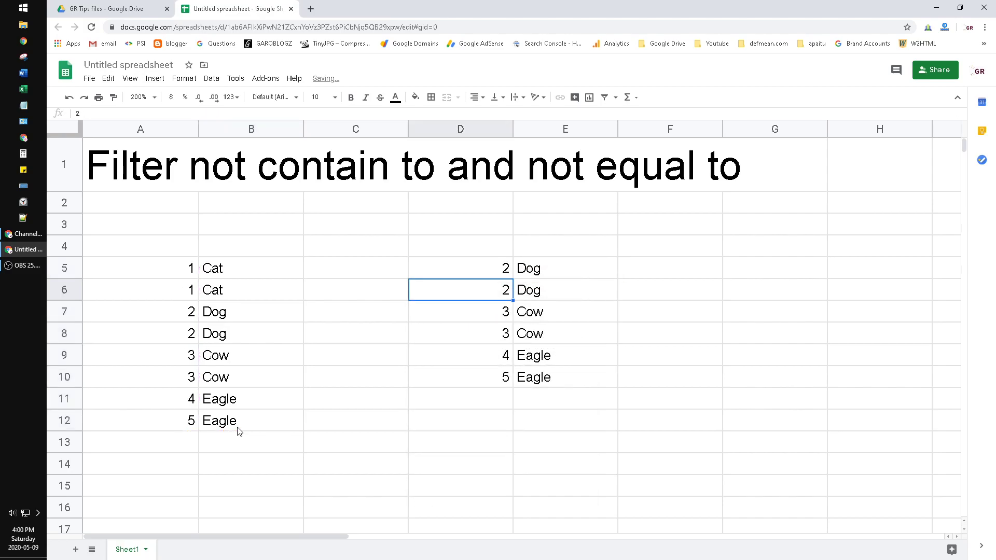
key("Up")
key("Return")
key("Left")
key("Left")
key("shift+Left")
key("shift+Left")
key("shift+Left")
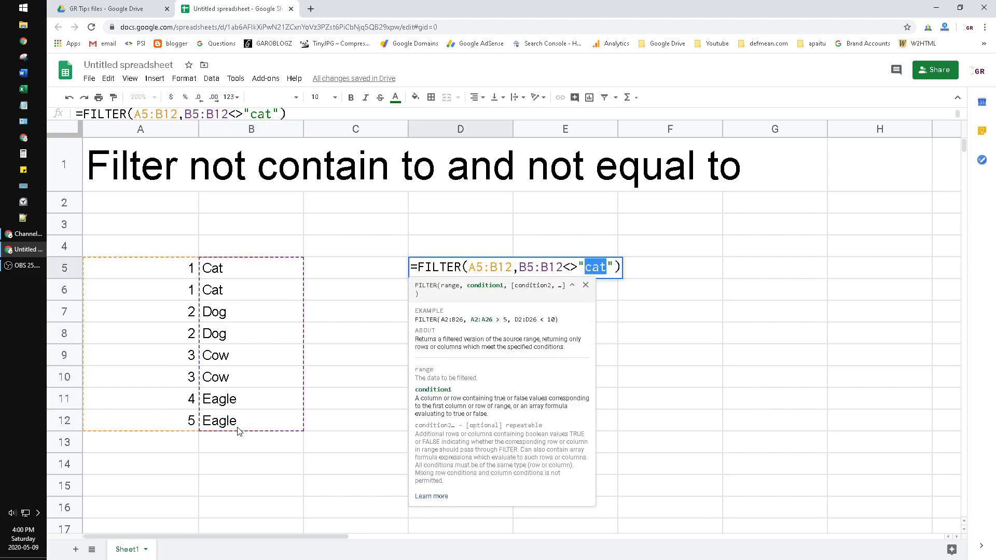
type("Dog")
key("Return")
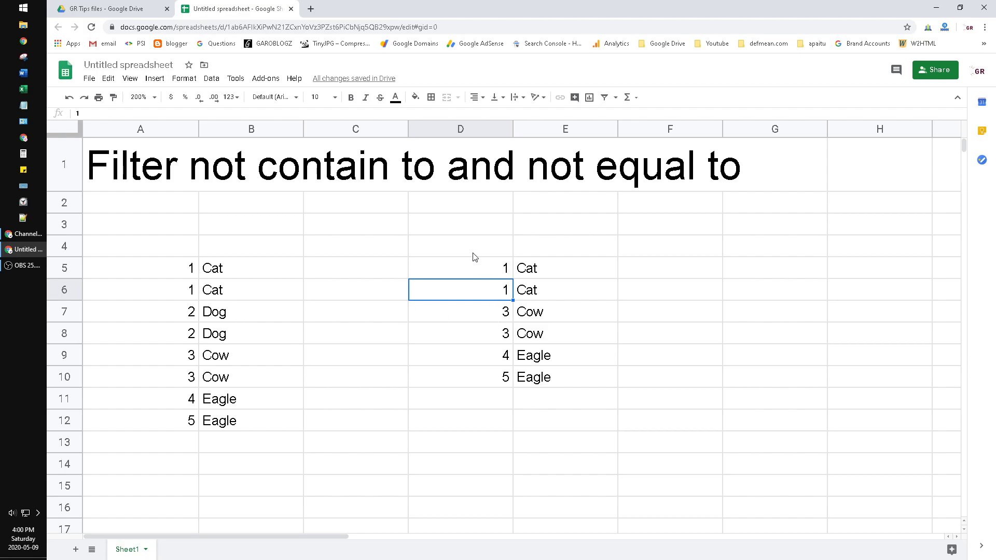
Highlight the filtered Cat, Cow and Eagle results in D5:E11 to review them
left_click_drag(468, 270, 577, 396)
left_click(426, 407)
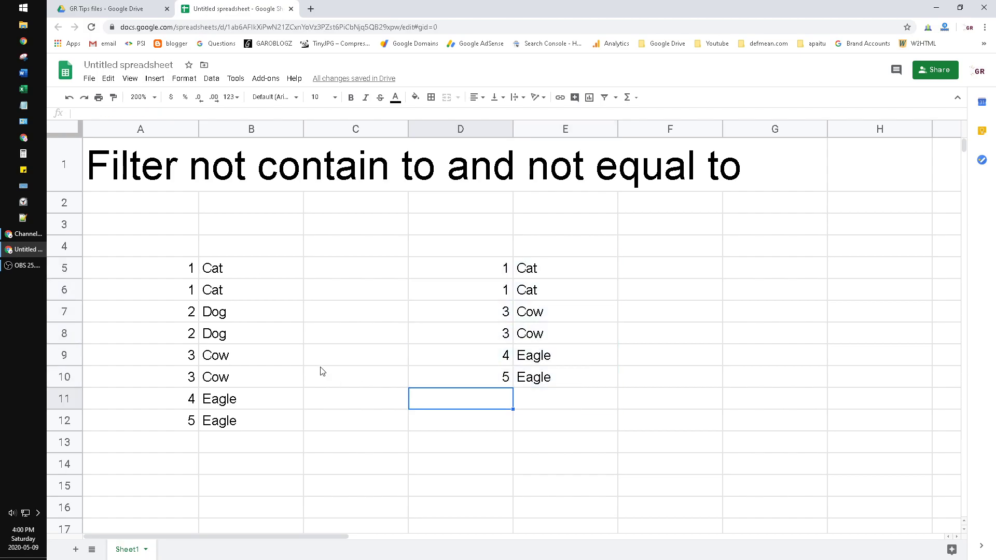
left_click_drag(478, 265, 576, 397)
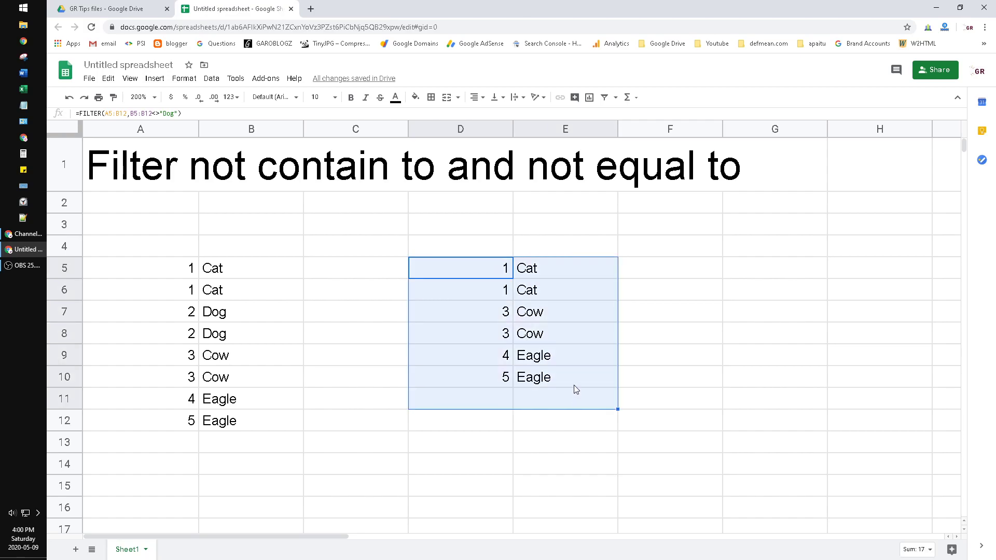
left_click(635, 287)
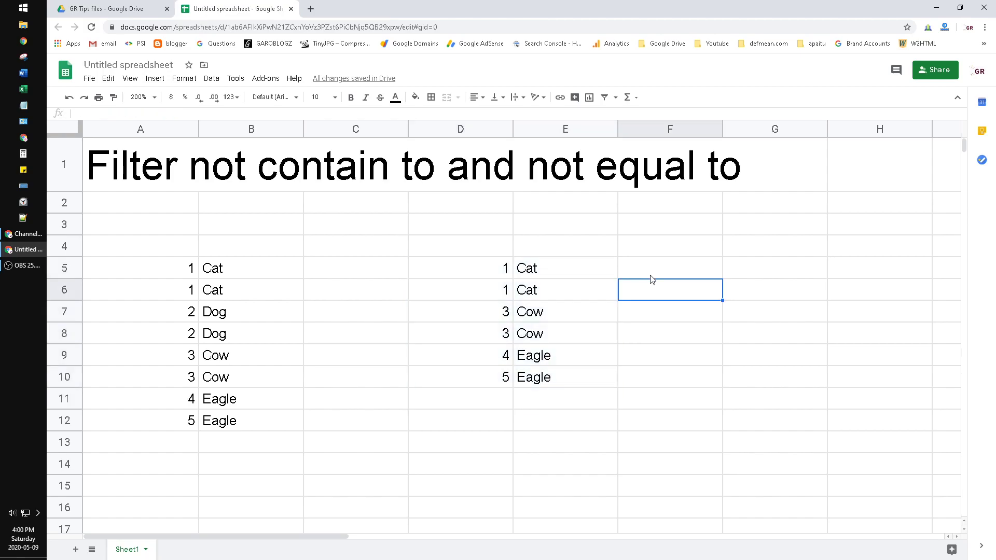
left_click(770, 268)
type("=")
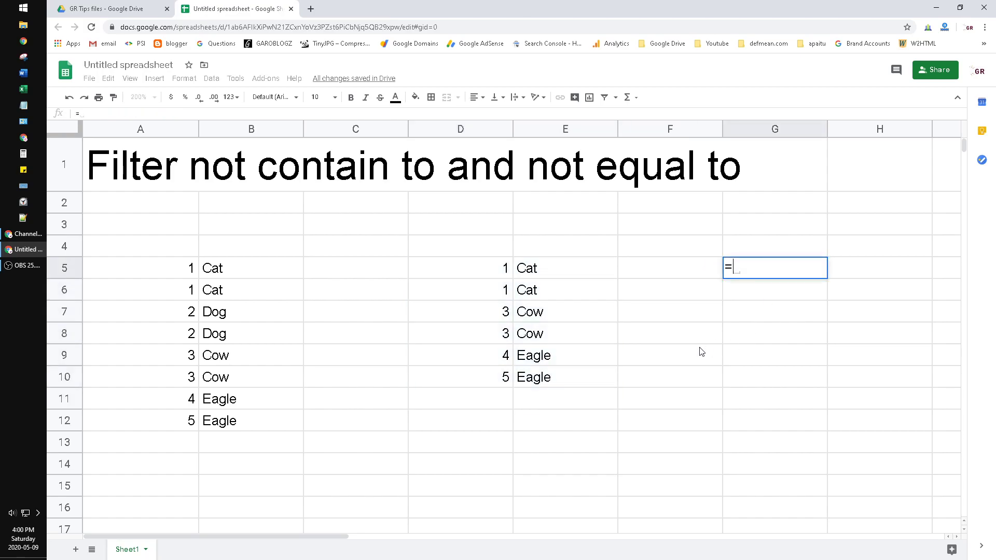
type("filt")
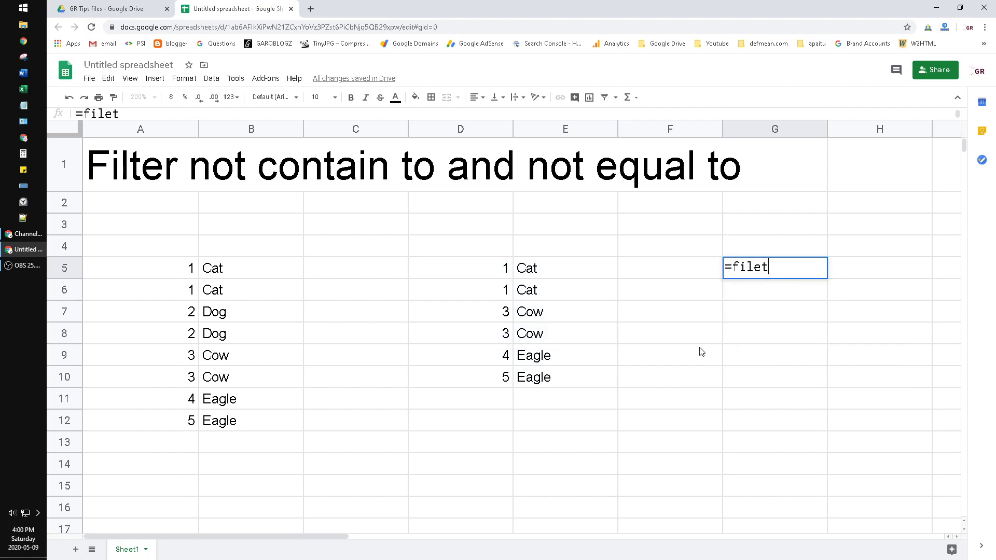
type("er")
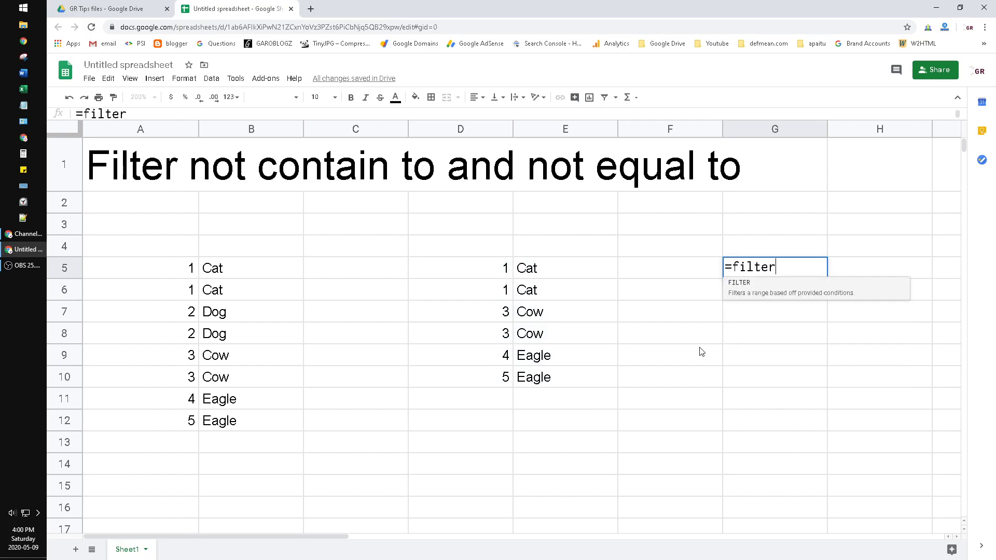
Enter =FILTER(A5:B12,REGEXMATCH(B5:B12,".*o.*")) in G5, returning the Dog and Cow rows
key("Tab")
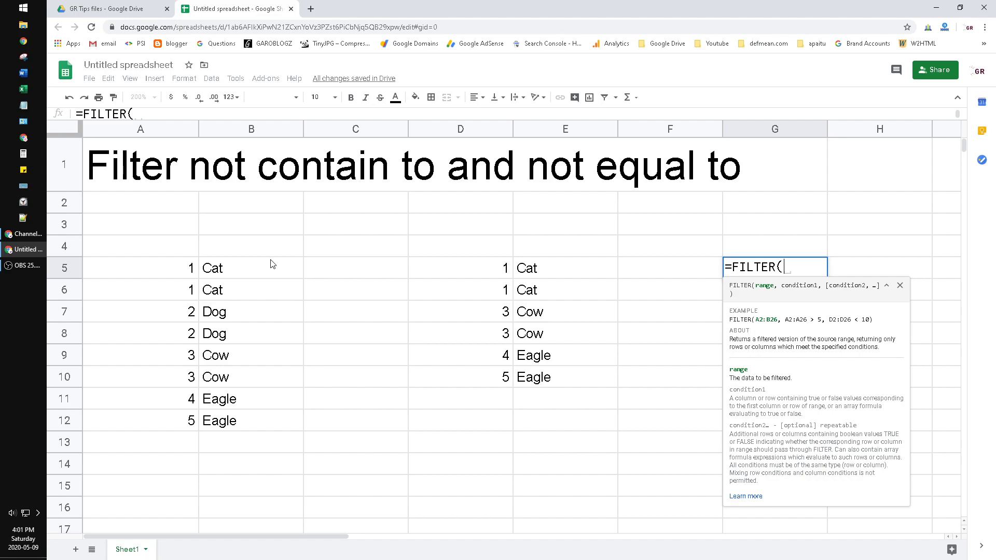
mouse_move(153, 262)
left_mouse_down()
mouse_move(246, 444)
mouse_move(245, 429)
left_mouse_up()
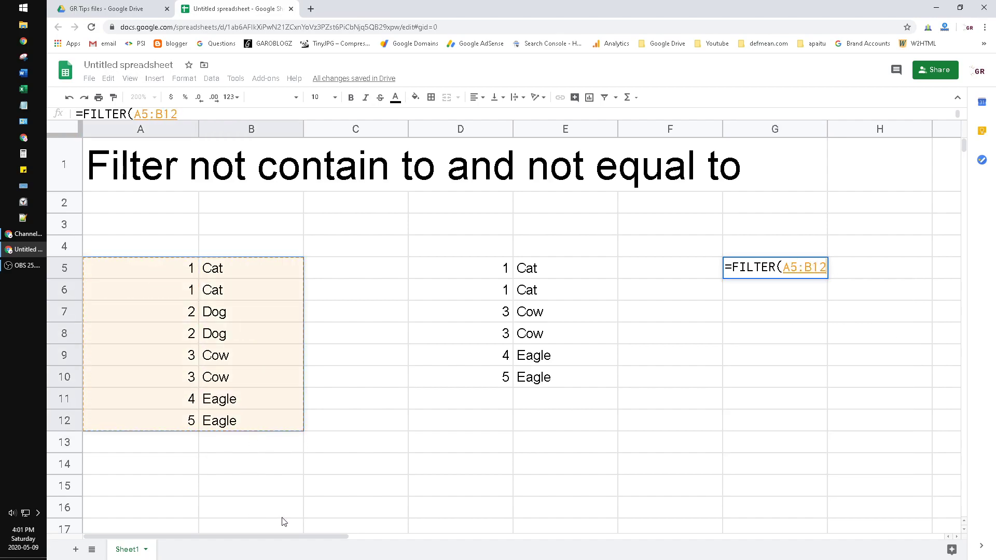
type(",")
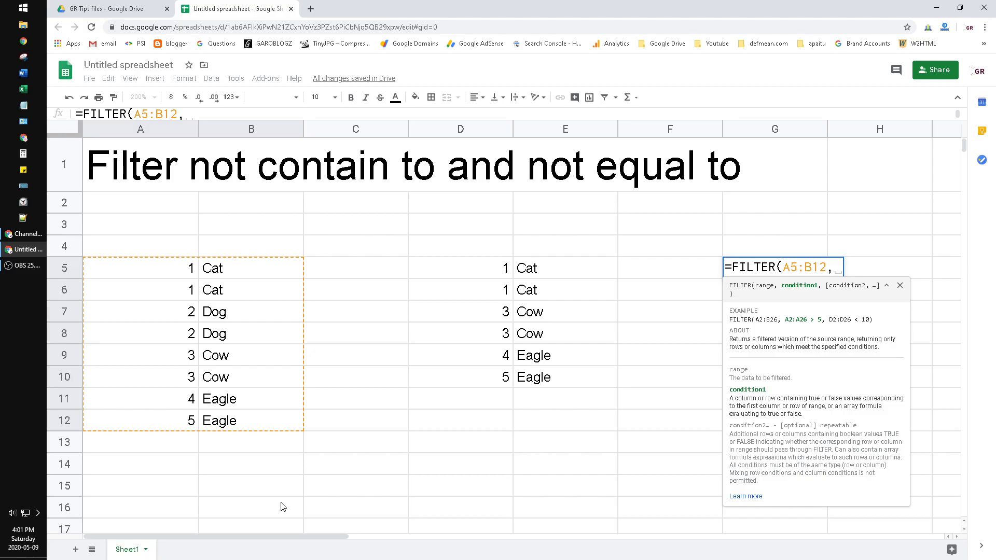
type("rege")
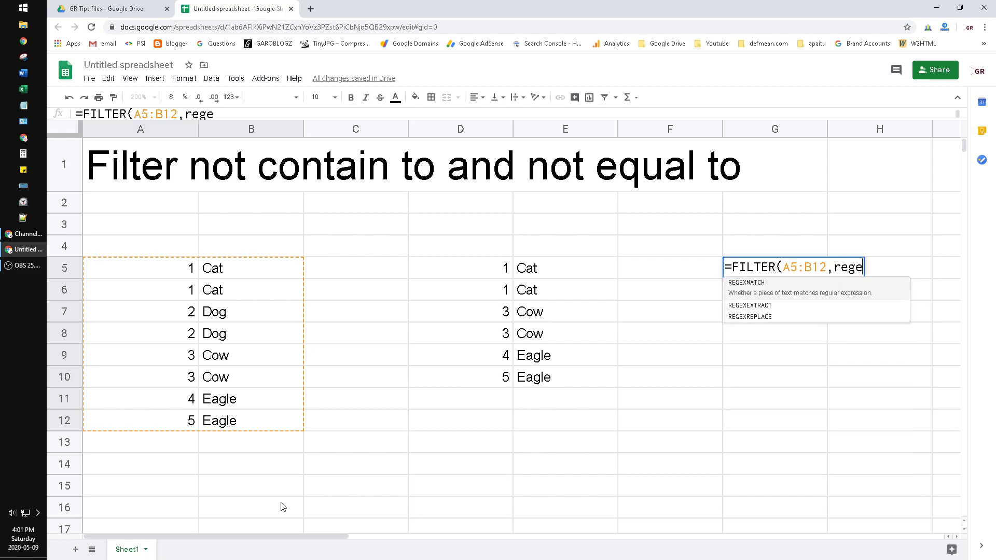
type("x")
key("Tab")
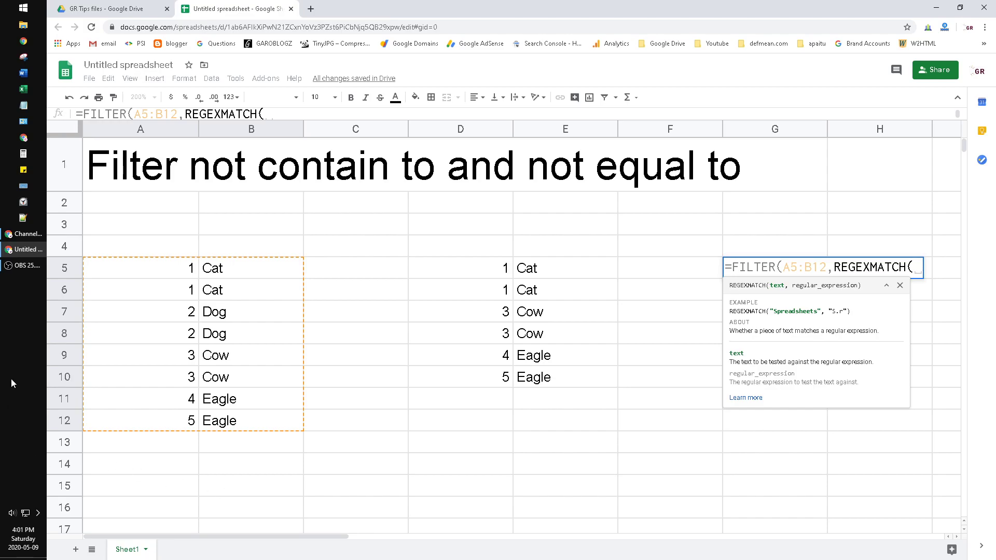
left_click_drag(251, 272, 249, 429)
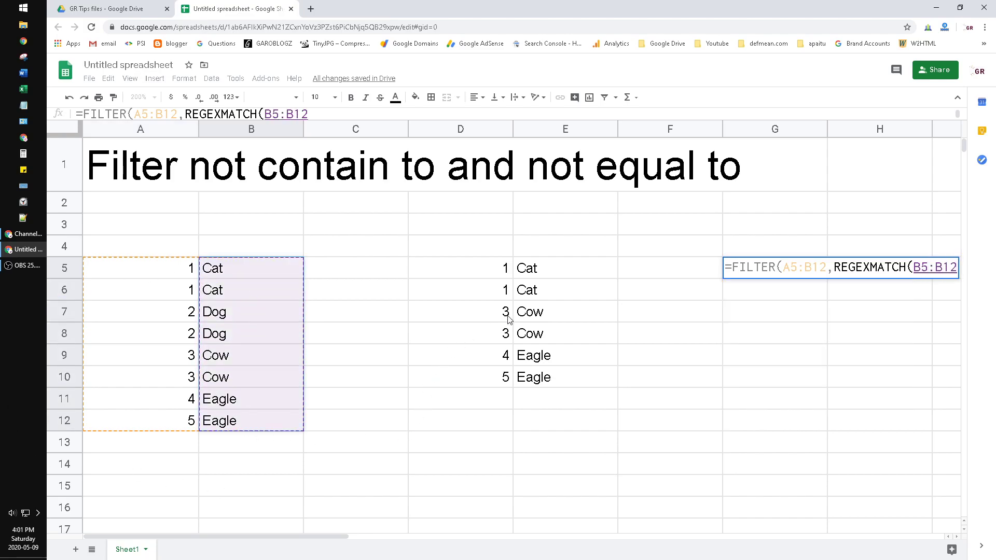
type(",\"")
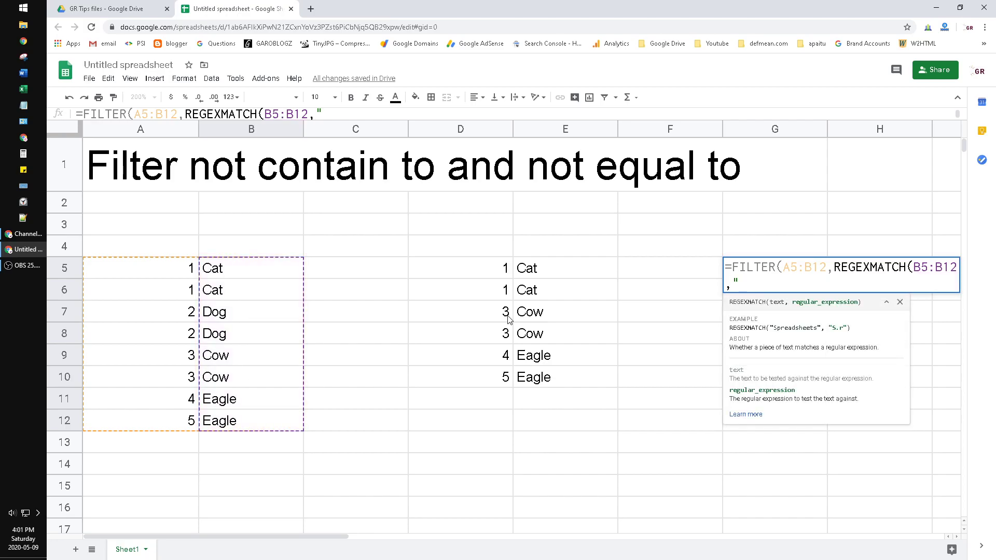
type("*")
key("BackSpace")
type(".*")
type("o")
type(".*")
type("\")")
key("Return")
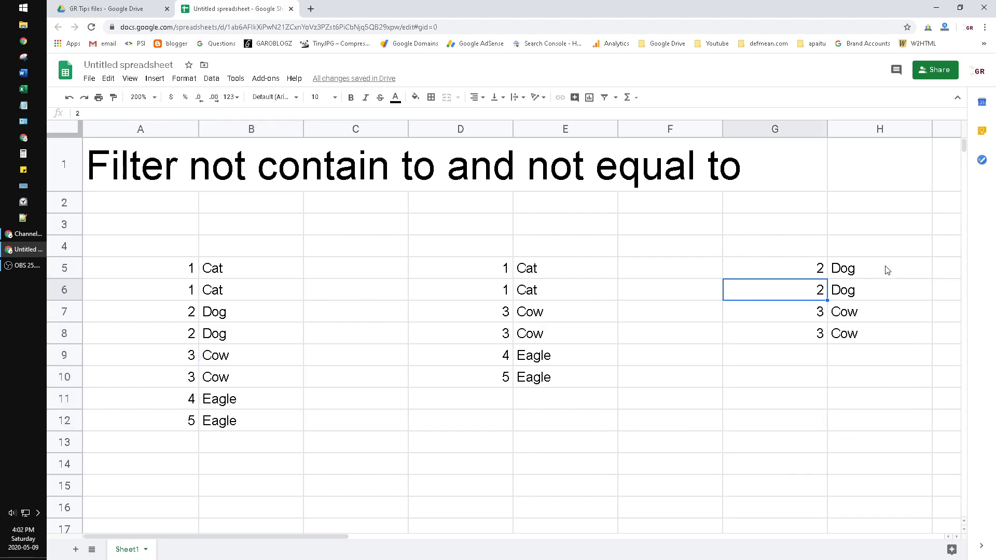
Compare returned names in H5:H8 with source names B5:B12, then reopen G5's formula
left_click_drag(887, 269, 897, 333)
left_click_drag(255, 274, 251, 420)
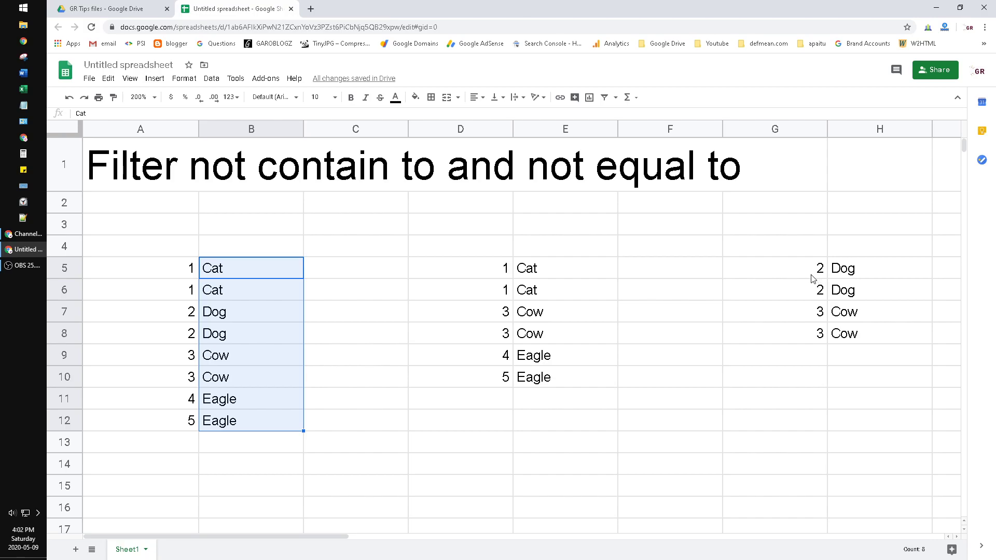
left_click(852, 273)
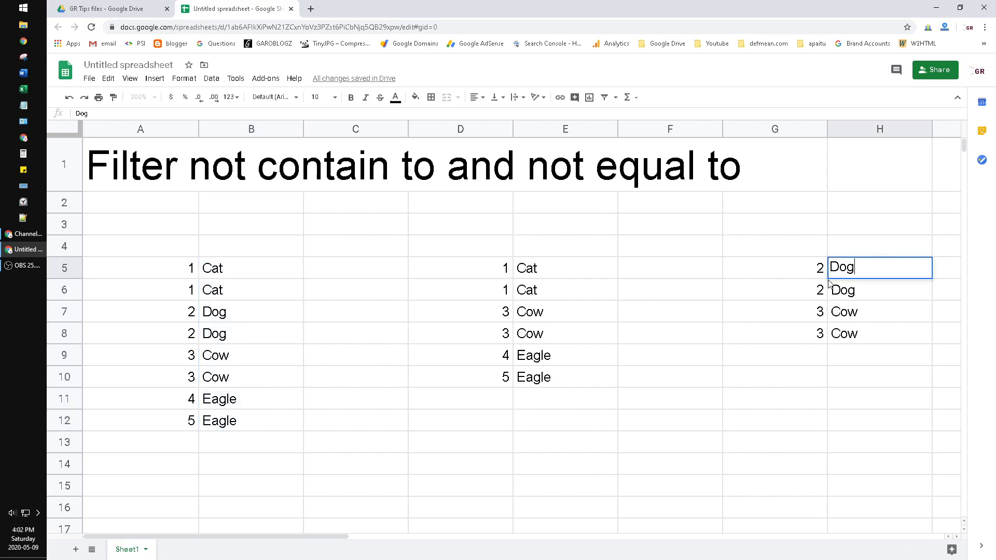
double_click(800, 274)
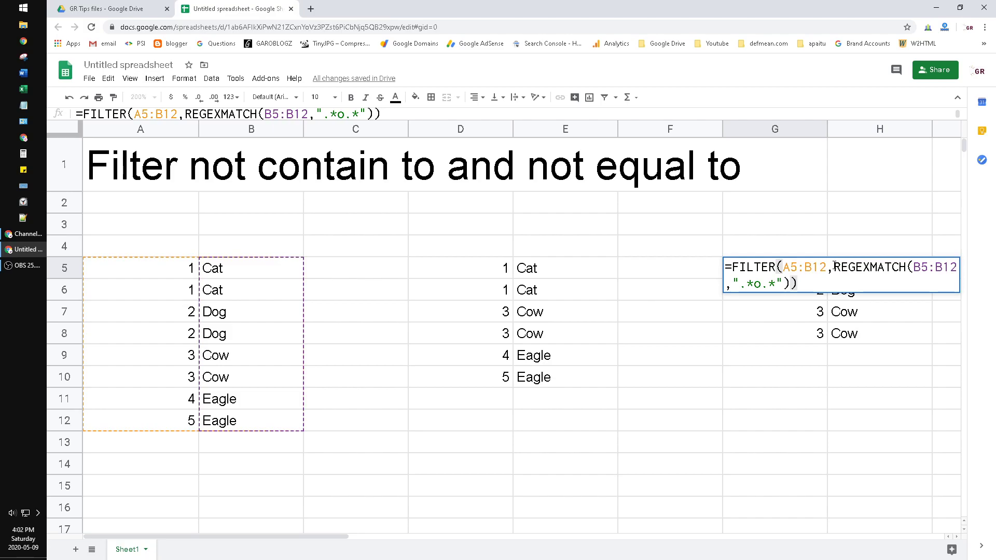
Add =FALSE() after the REGEXMATCH call so G5 returns only the Cat and Eagle rows
left_click_drag(834, 267, 799, 283)
left_click(791, 283)
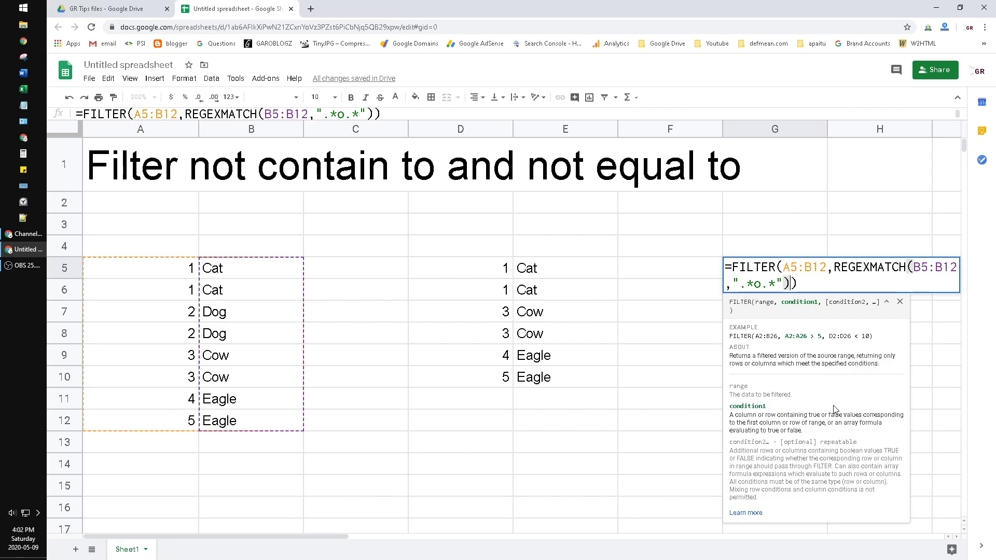
type("= ")
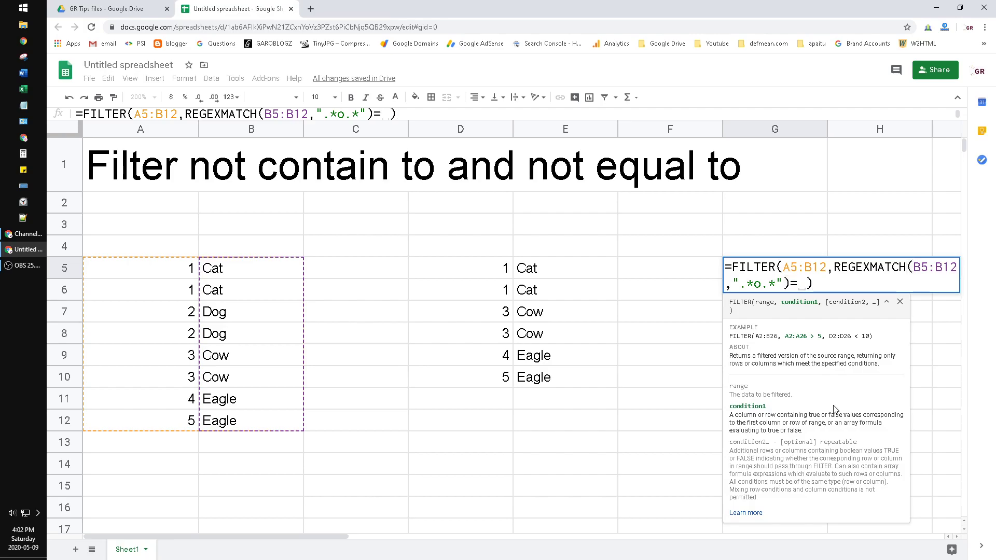
type("false")
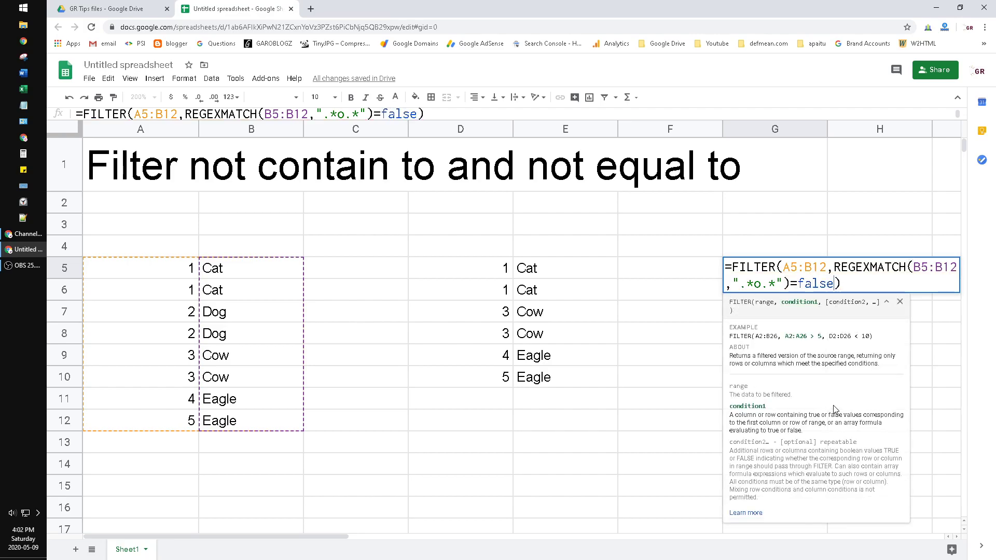
type("()")
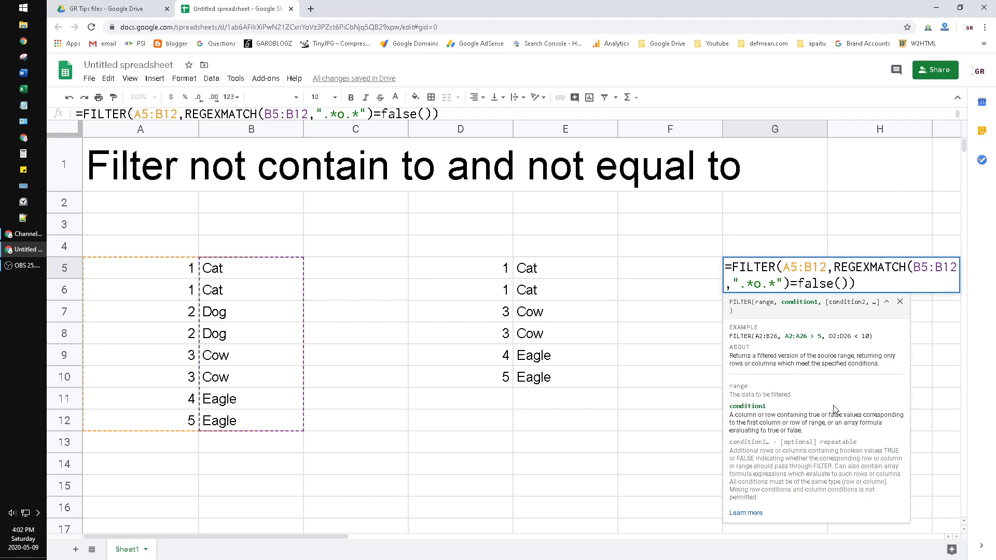
key("Return")
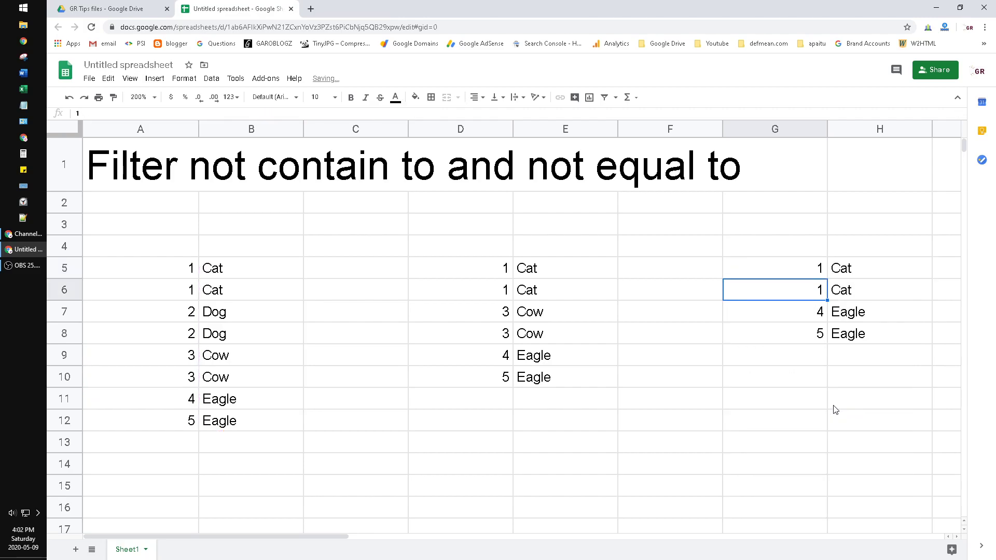
mouse_move(854, 268)
left_mouse_down()
mouse_move(865, 360)
mouse_move(852, 330)
left_mouse_up()
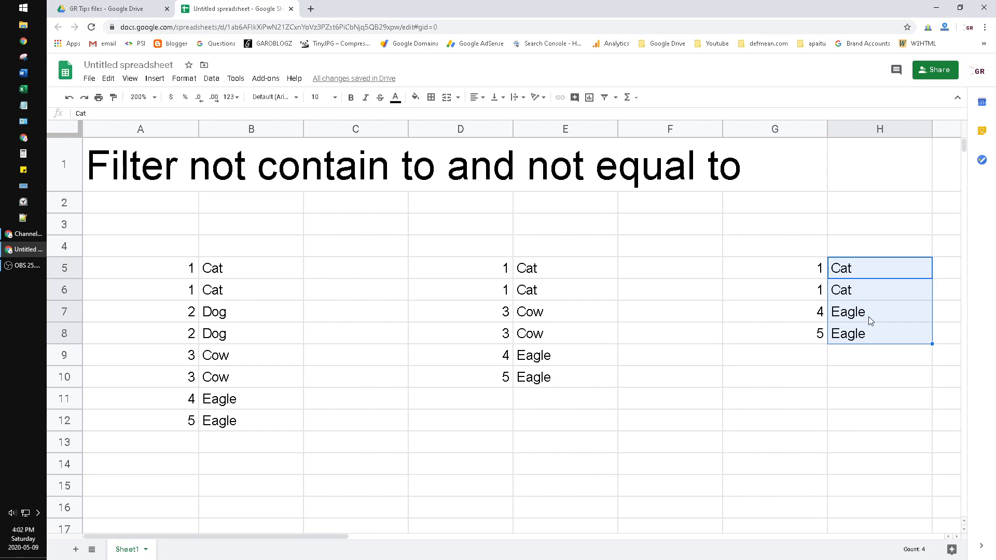
left_click(852, 275)
left_click(796, 280)
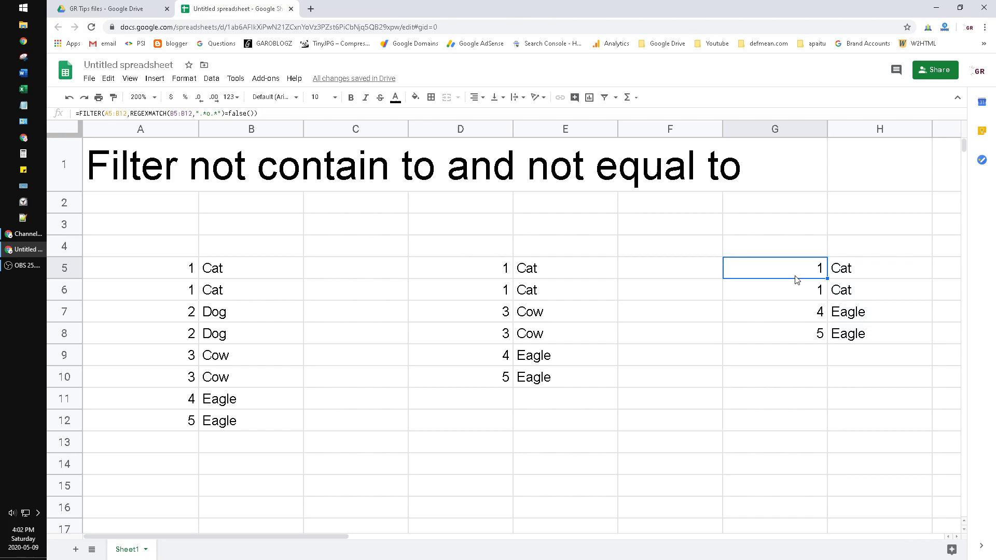
Reopen G5's formula and highlight parts of the ".*o.*" pattern, ending on the letter o
double_click(793, 282)
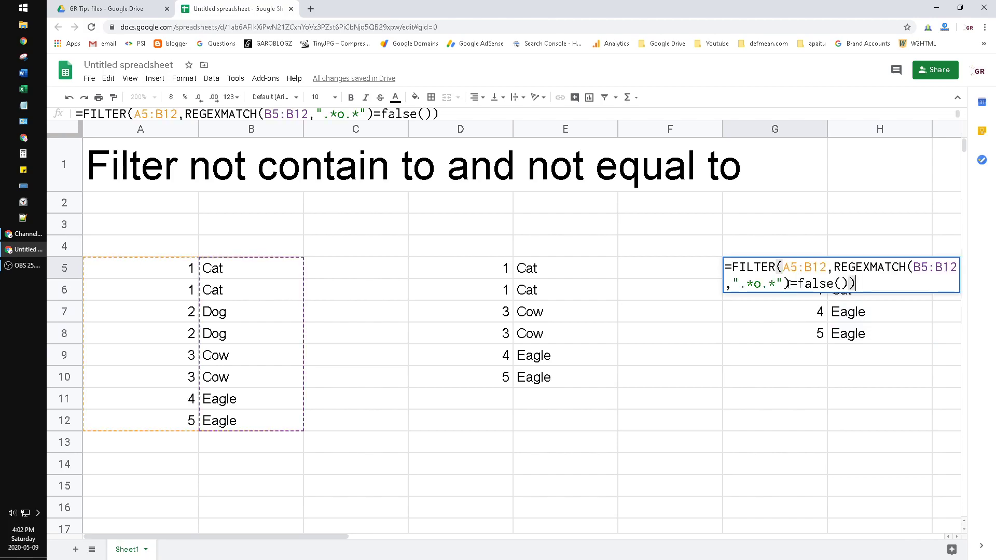
double_click(742, 284)
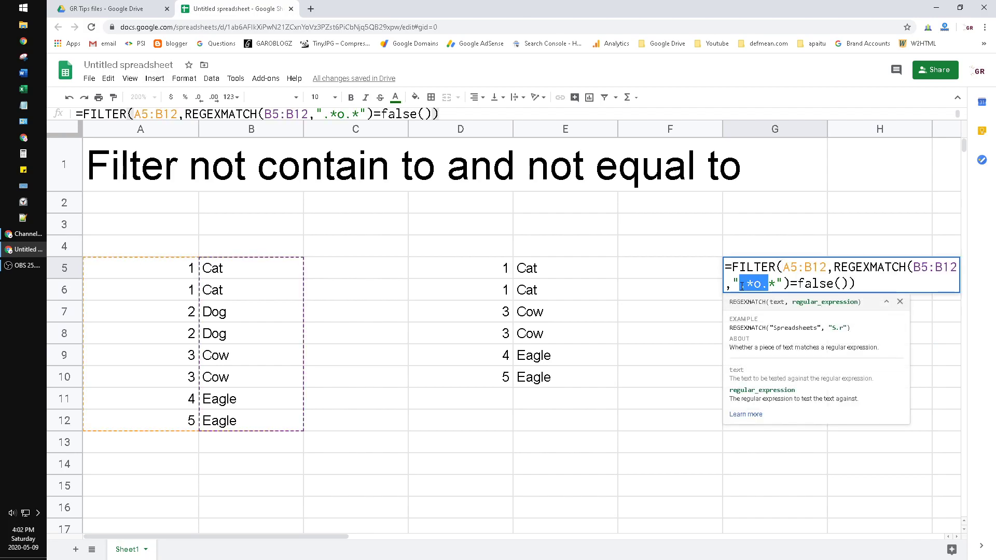
left_click_drag(736, 285, 782, 285)
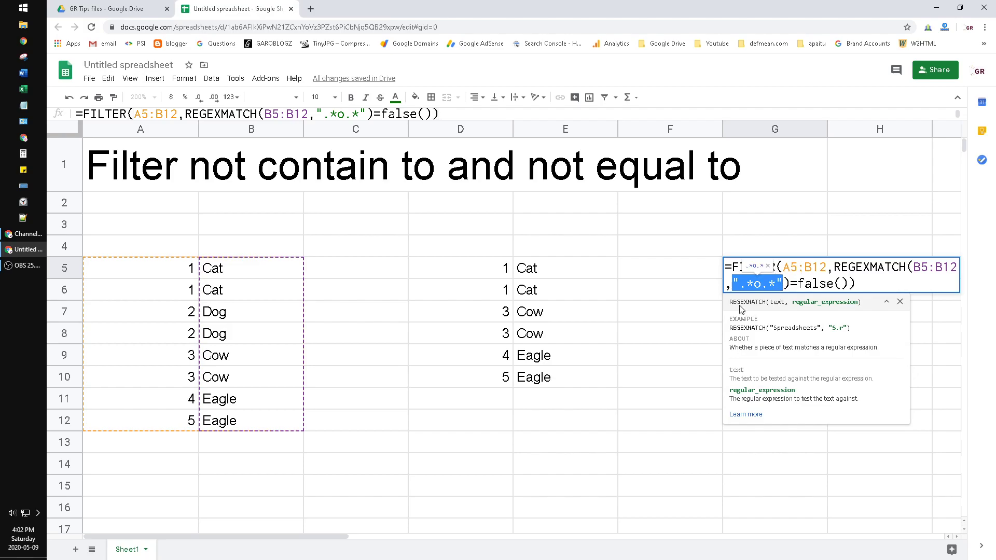
left_click(745, 287)
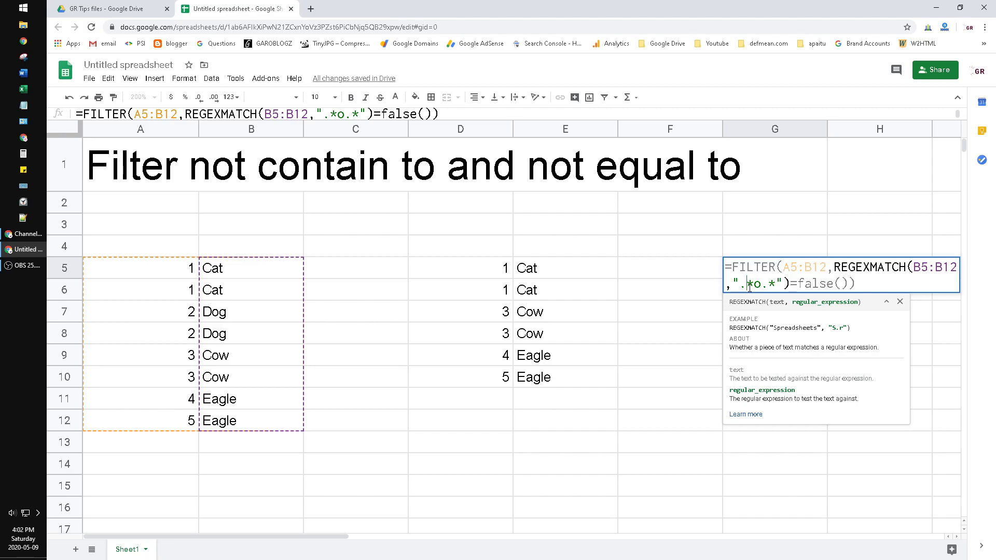
left_click_drag(754, 285, 767, 285)
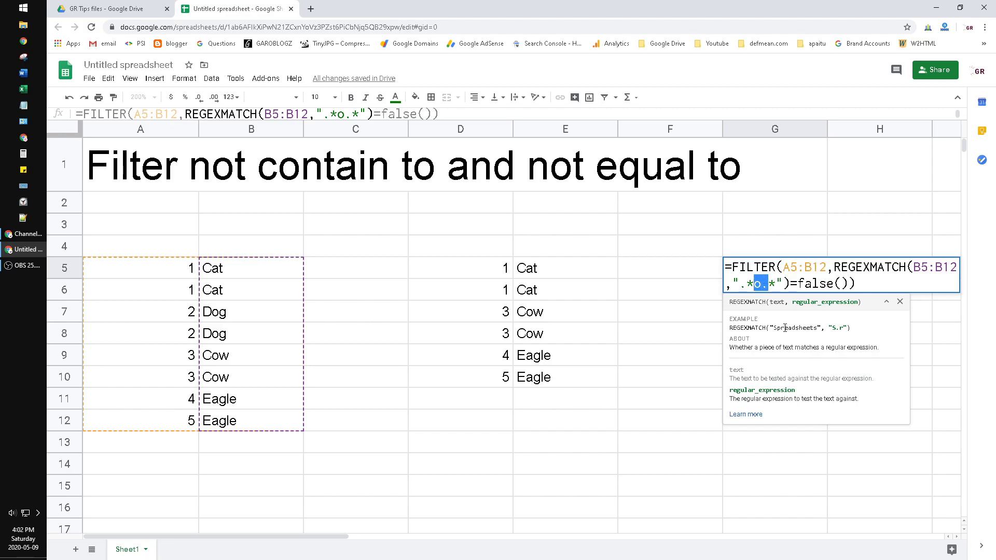